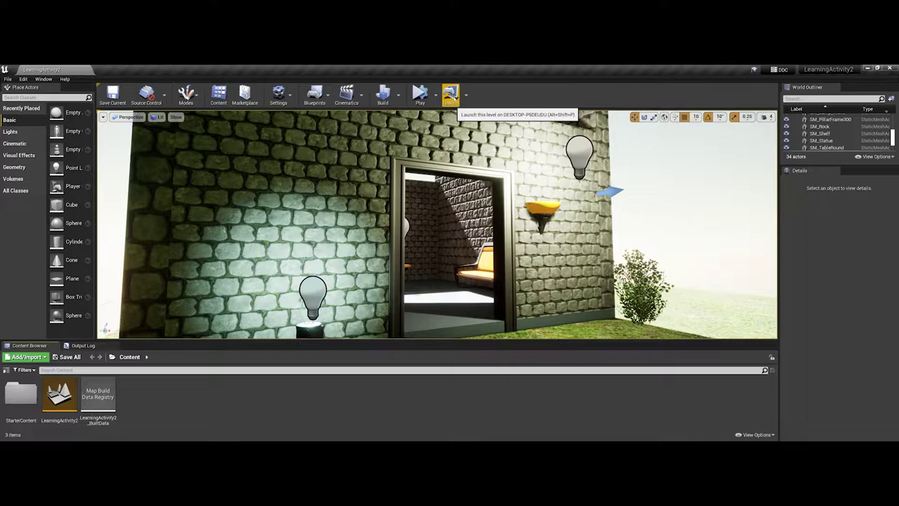
Step: Build the LearningActivity2 level so the stone house's lighting is up to date
left_click(382, 95)
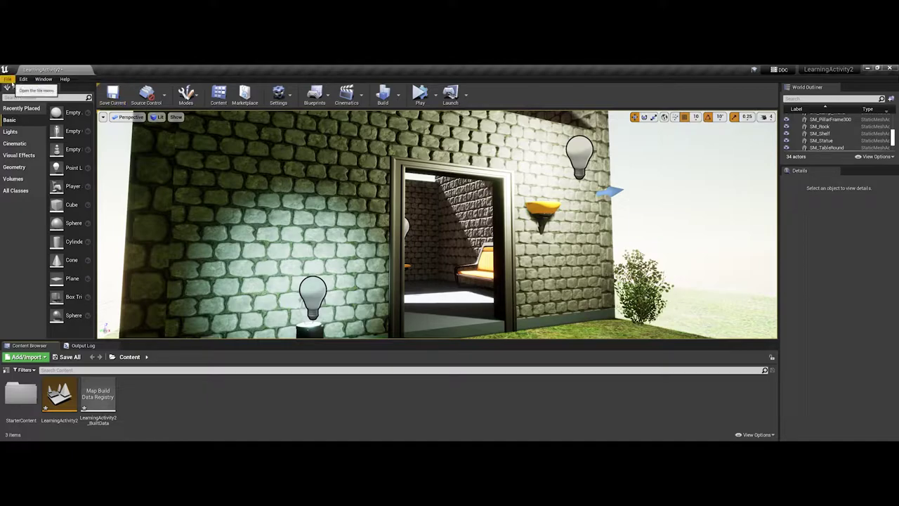
Step: Save all levels and bring up Project Settings on the project Description page
left_click(7, 79)
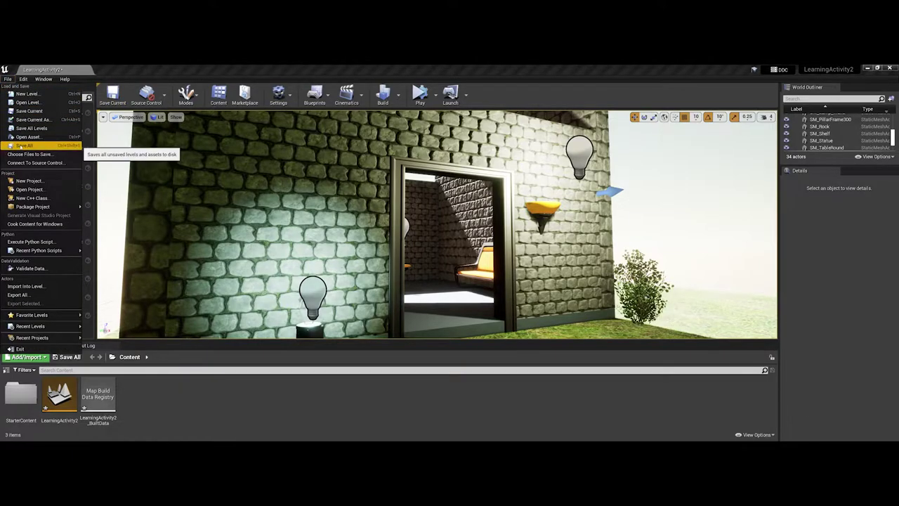
left_click(33, 128)
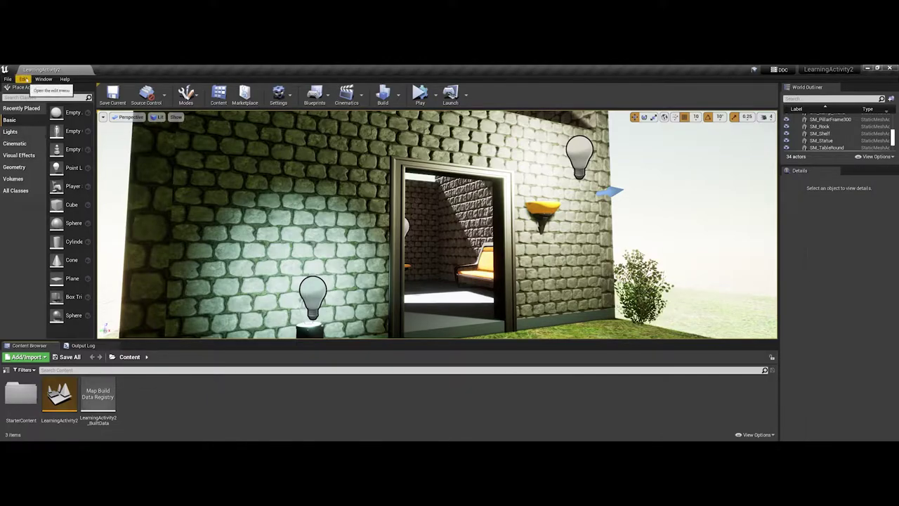
left_click(24, 79)
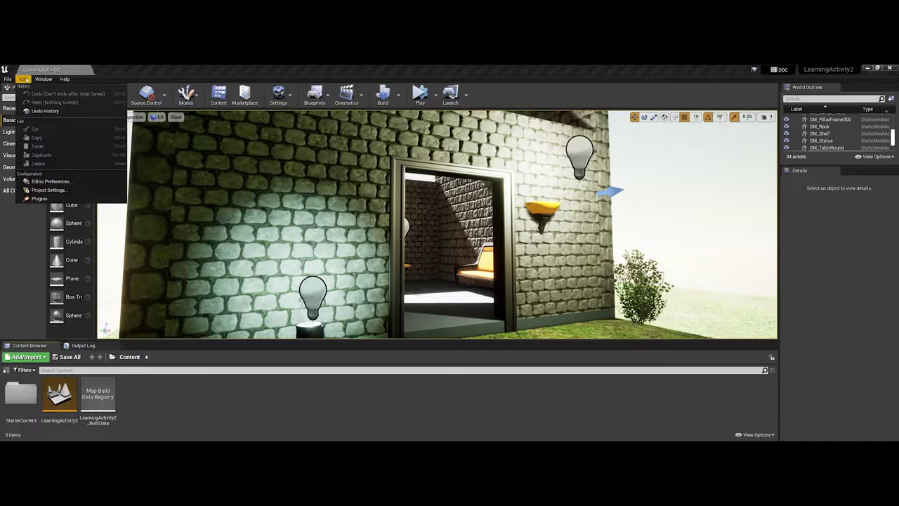
left_click(71, 191)
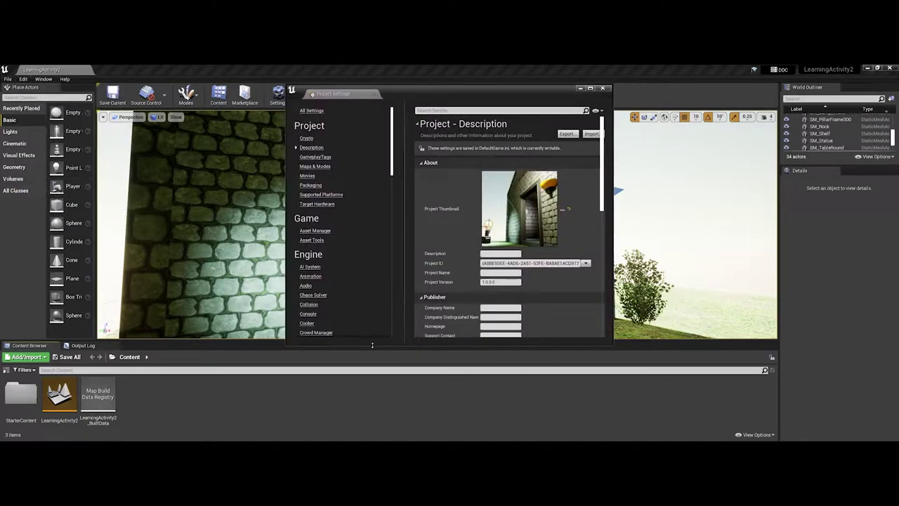
Step: Make Project Settings taller, check the LearningActivity2 project file in Explorer, then return
left_click_drag(372, 346, 377, 440)
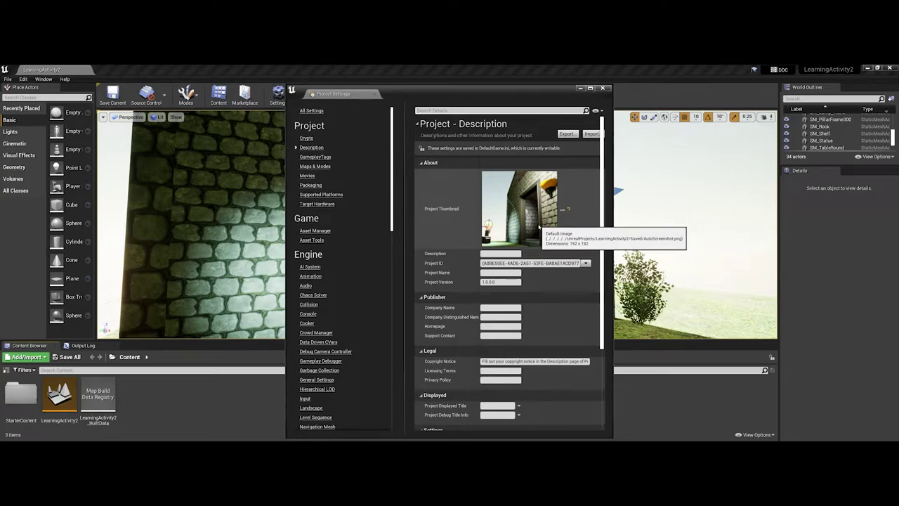
key("alt+Tab")
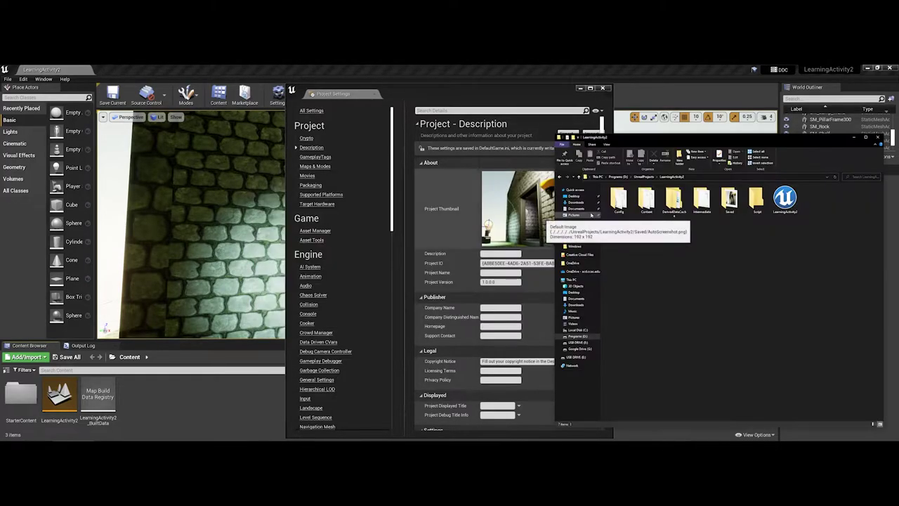
left_click(792, 204)
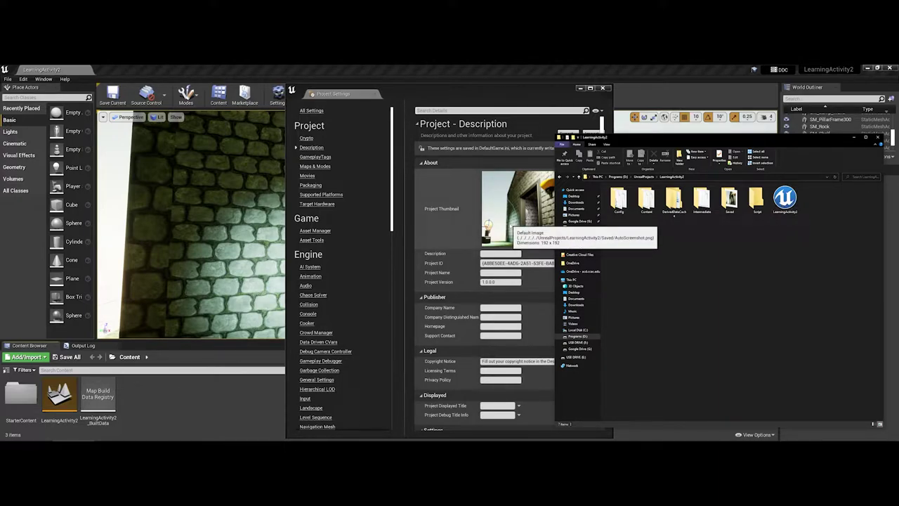
left_click(548, 210)
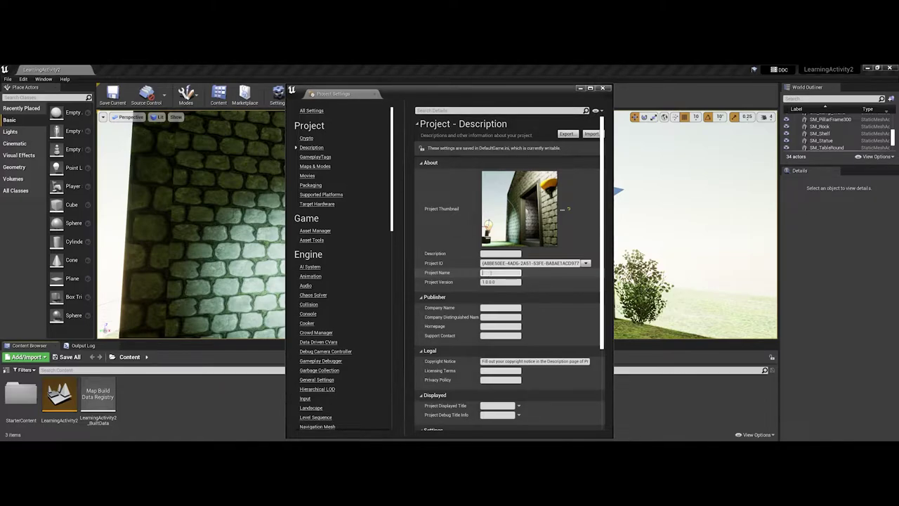
Step: Set Project Name to 'Awesome Game' and Description to 'Important Description'
type("Awesome Game")
left_click(499, 252)
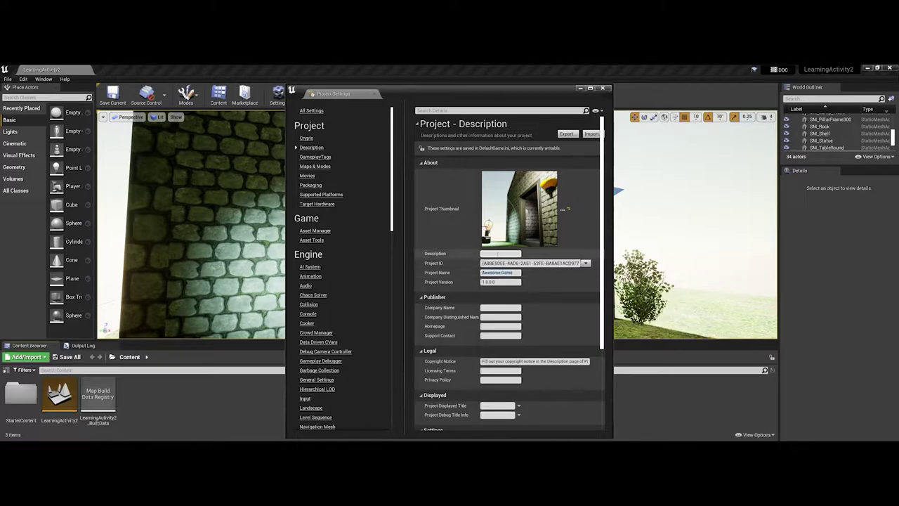
type("Important D")
type("escription")
key("Return")
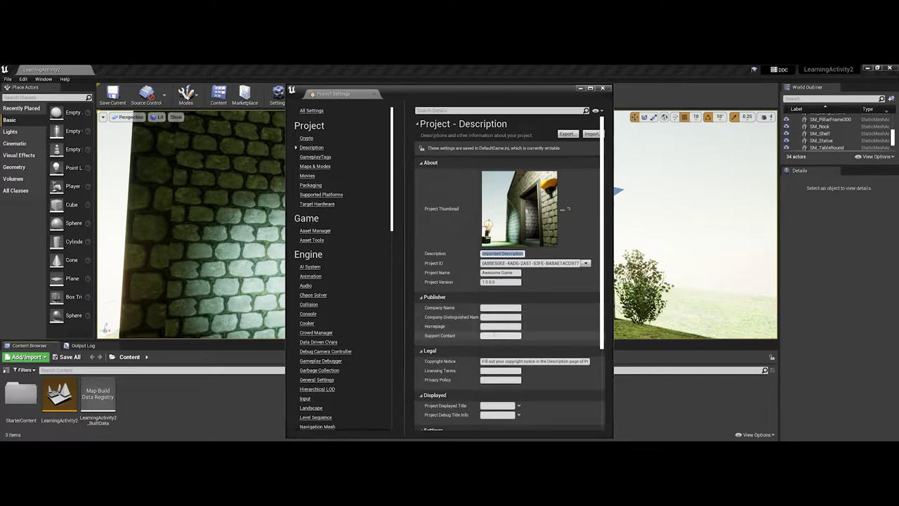
scroll(495, 335, "down", 3)
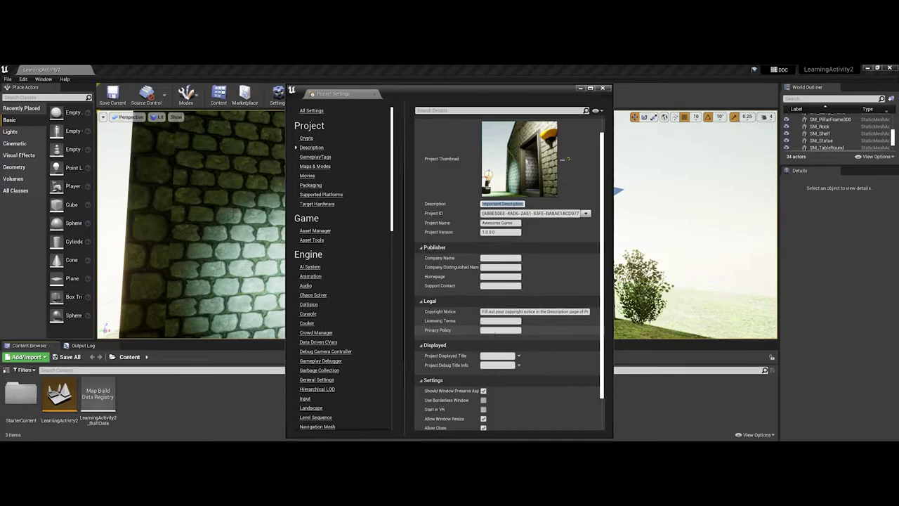
scroll(495, 335, "down", 2)
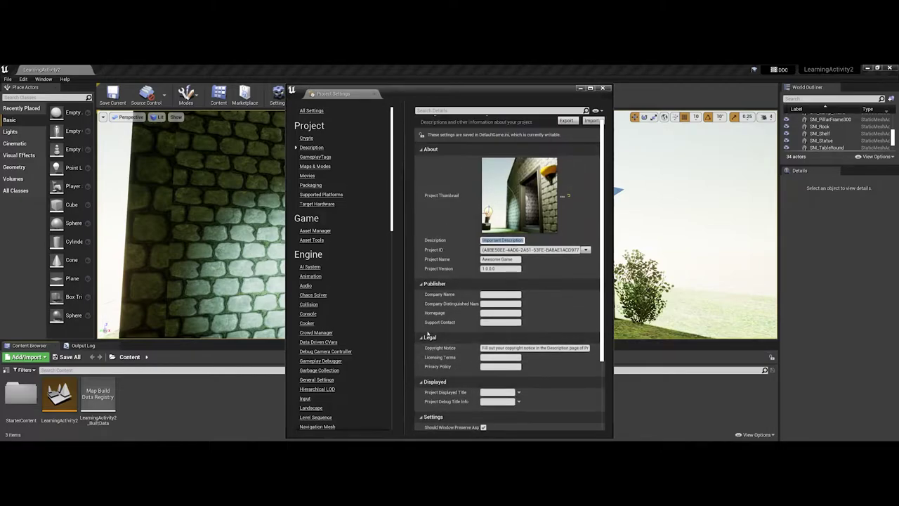
Step: Set the Game Default Map to LearningActivity2 under Maps & Modes
left_click(315, 167)
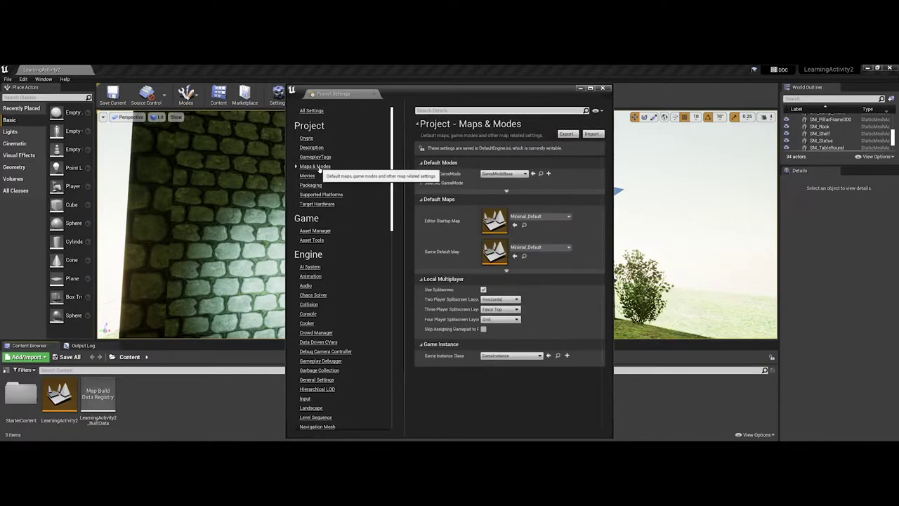
left_click(318, 158)
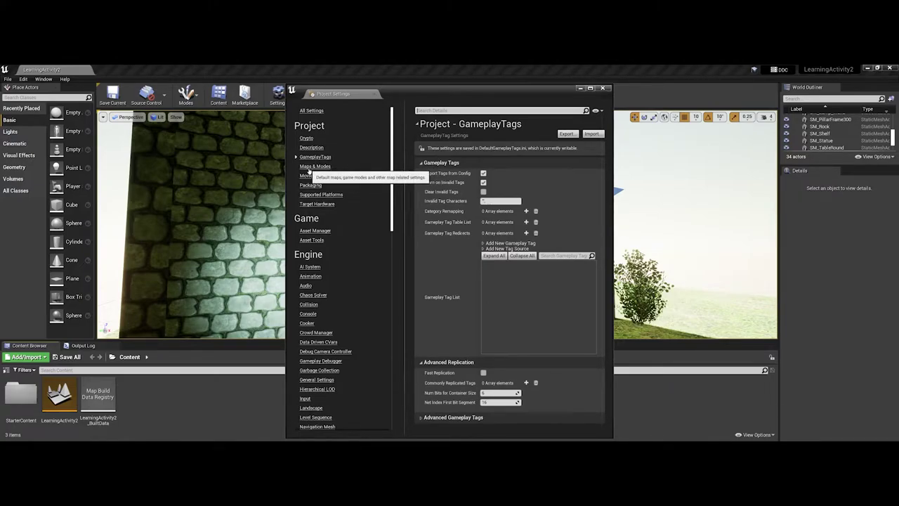
left_click(309, 166)
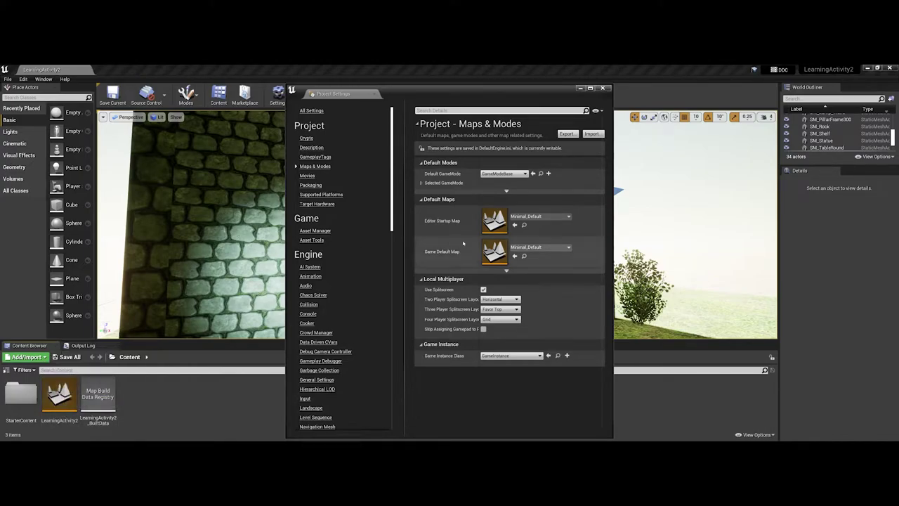
left_click(537, 247)
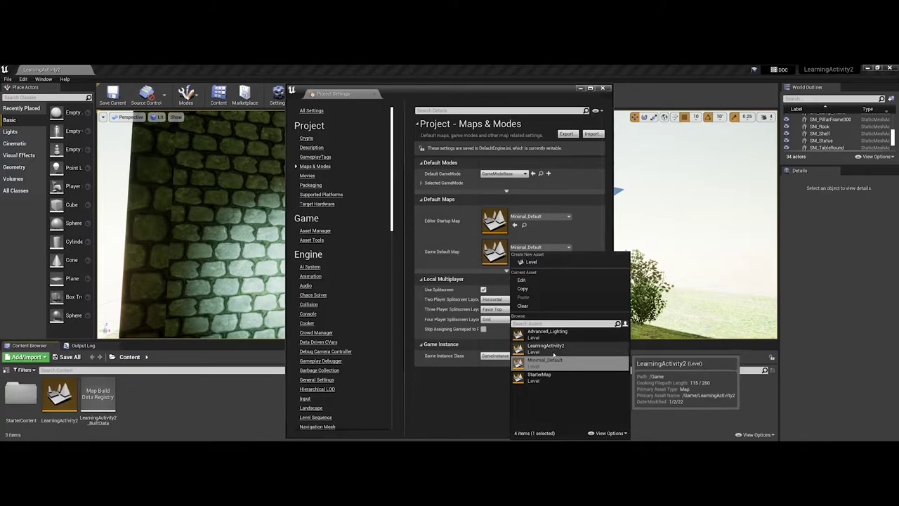
left_click(547, 346)
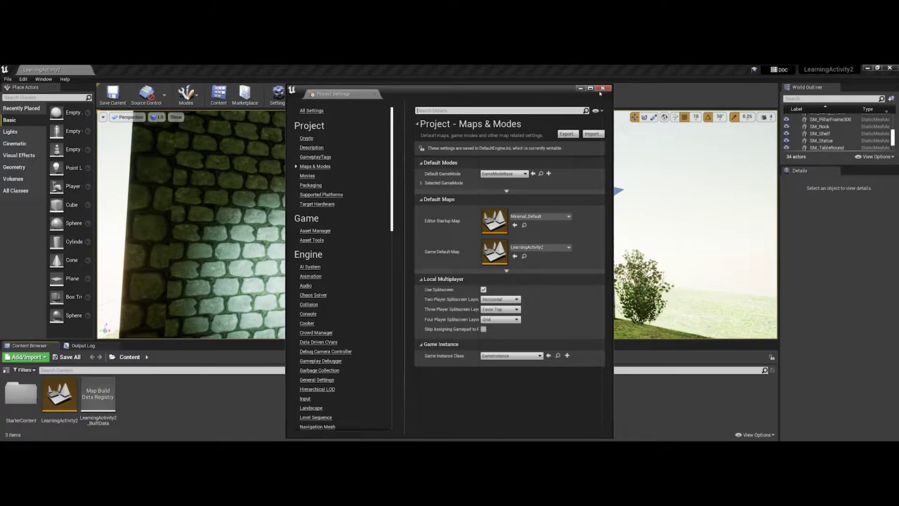
Step: Close Project Settings and package the project for Windows (64-bit)
left_click(602, 89)
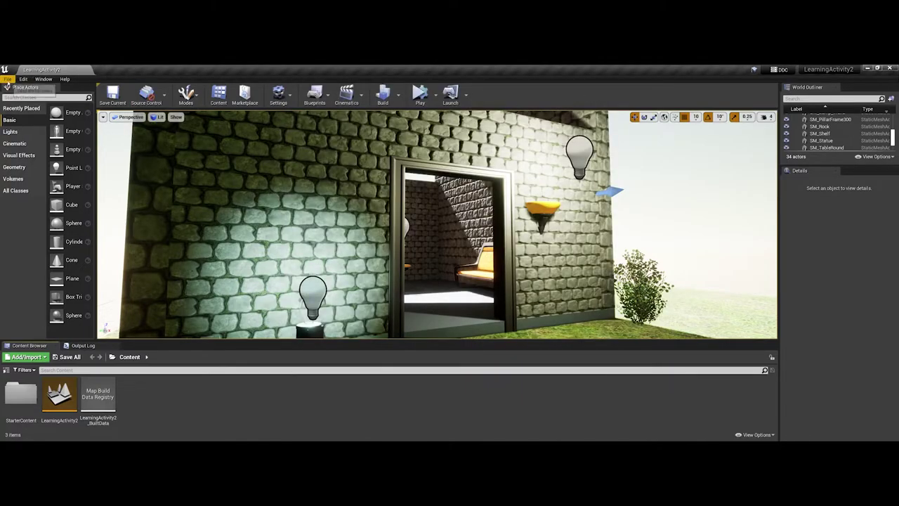
left_click(8, 79)
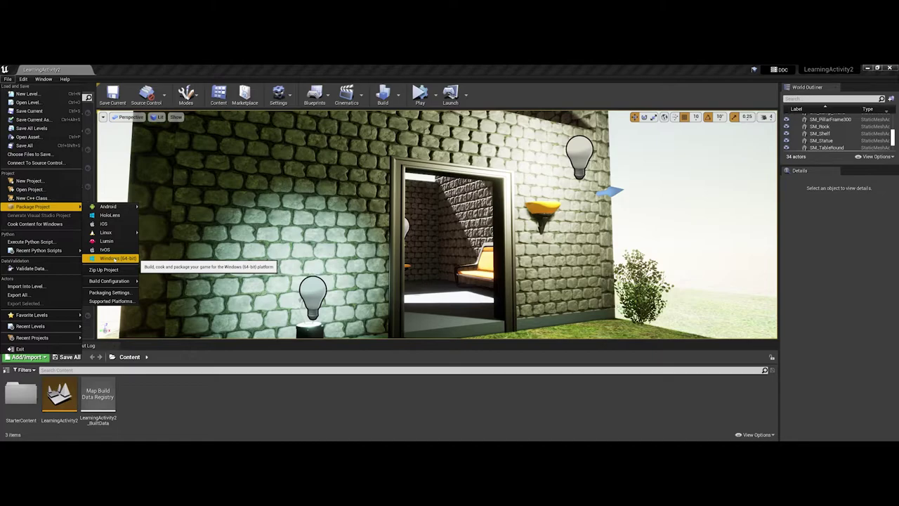
mouse_move(33, 206)
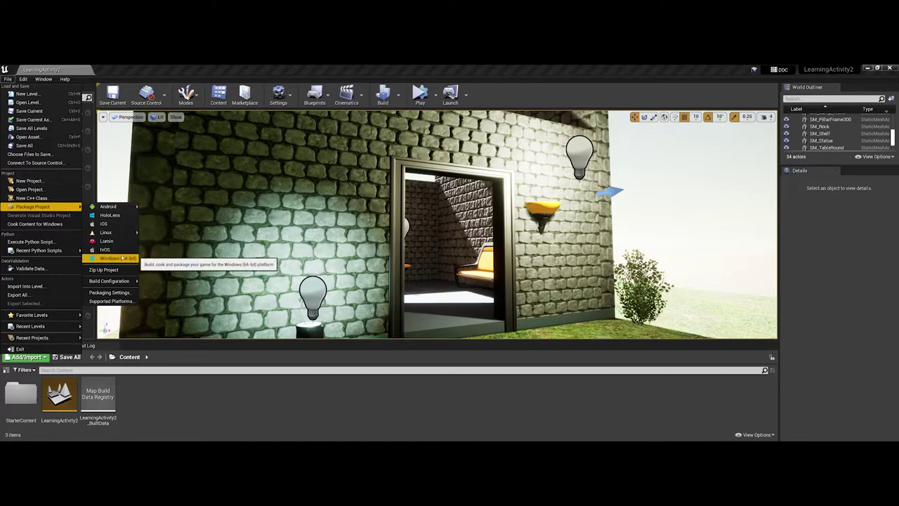
left_click(123, 259)
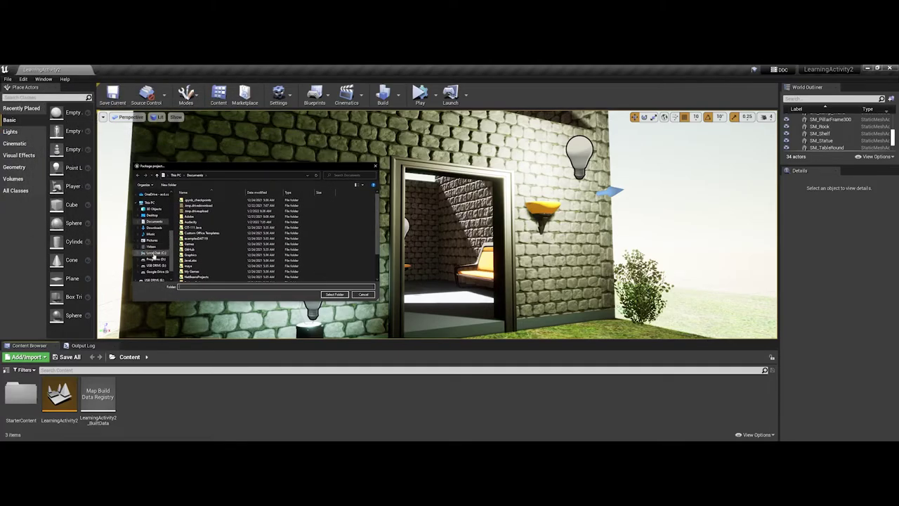
Step: Navigate the folder picker to D:\UnrealProjects\LearningActivity2
left_click(154, 259)
scroll(201, 261, "down", 5)
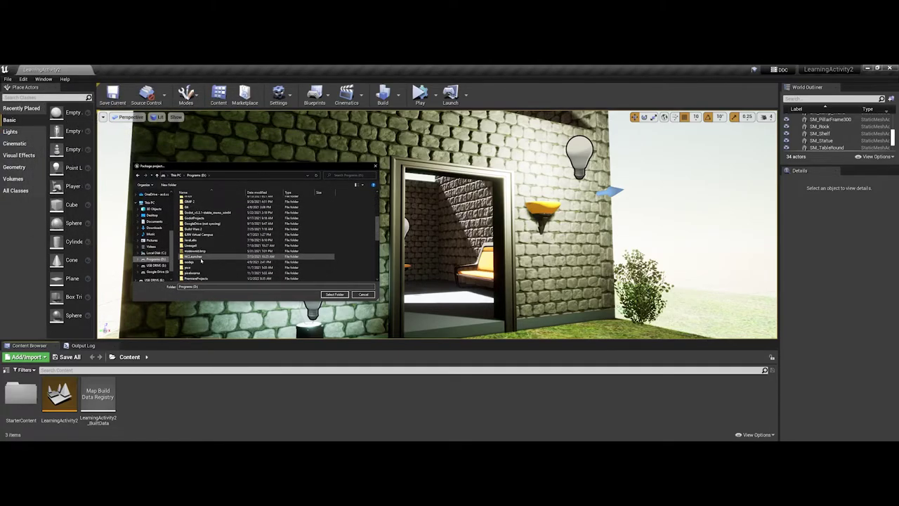
scroll(201, 260, "down", 2)
scroll(201, 260, "down", 2)
scroll(201, 260, "down", 2)
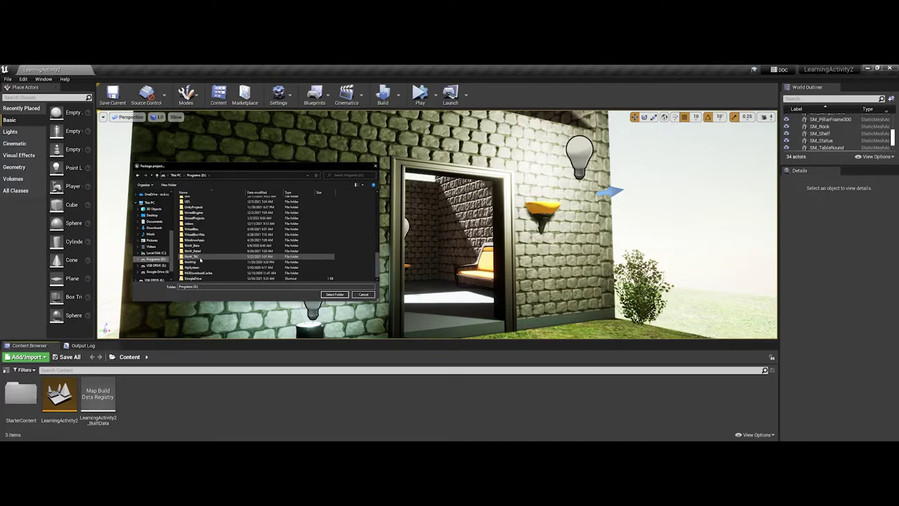
double_click(196, 219)
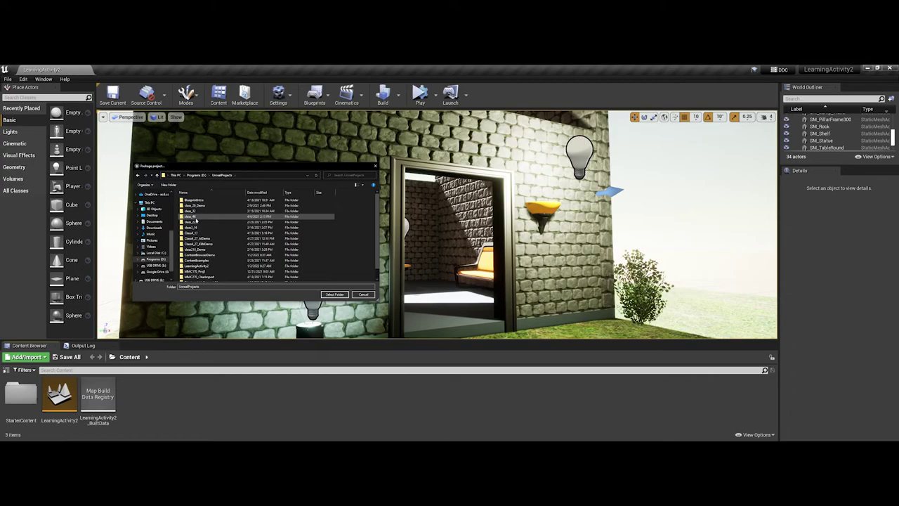
scroll(197, 219, "down", 1)
left_click(199, 256)
double_click(199, 257)
Step: Show folders as extra large icons and enlarge the folder picker window
left_click(363, 185)
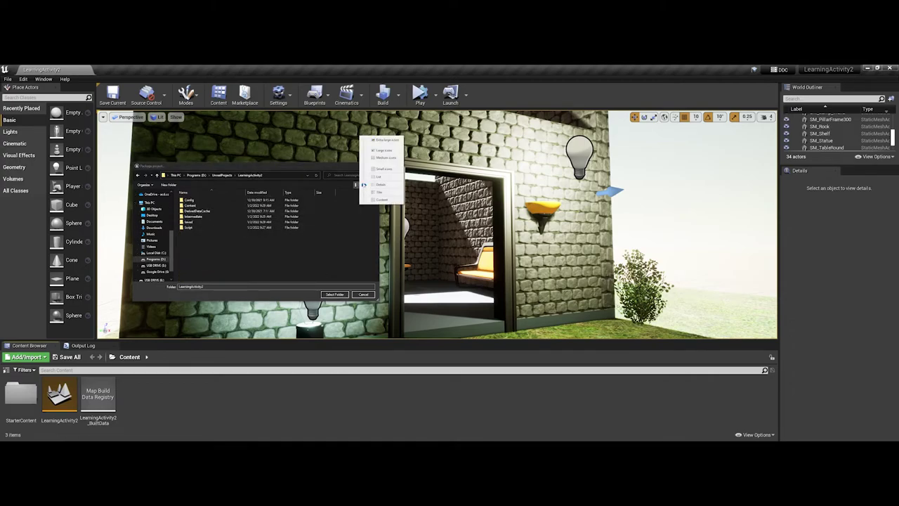
left_click_drag(363, 184, 364, 139)
left_click(364, 139)
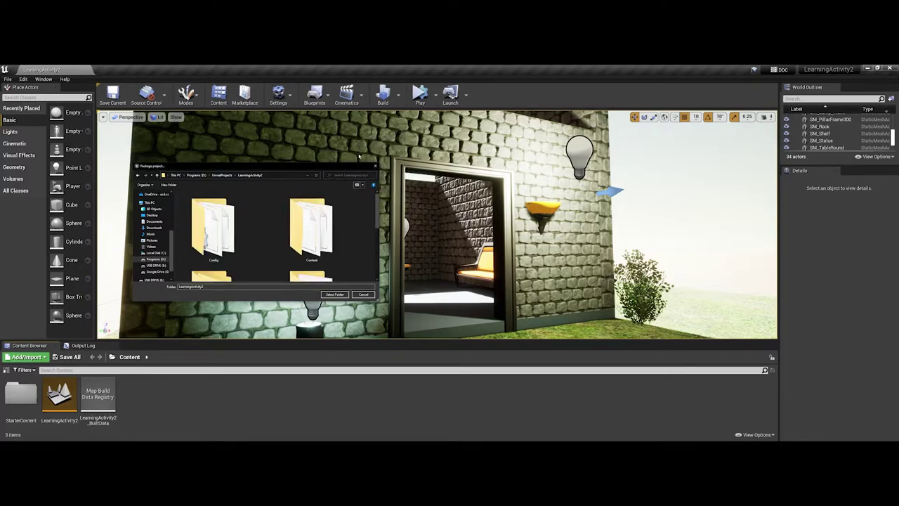
left_click_drag(378, 301, 500, 431)
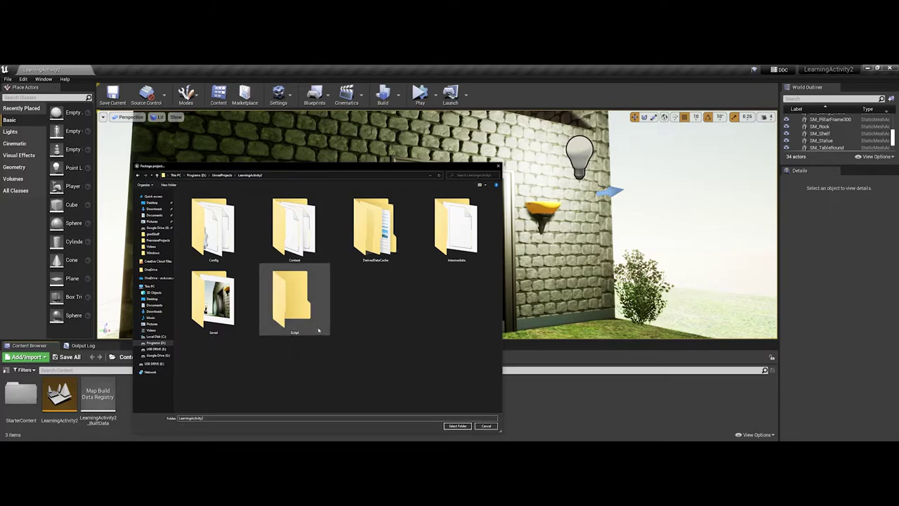
Step: Create a 'Build' folder there and select it as the packaging destination
left_click(169, 185)
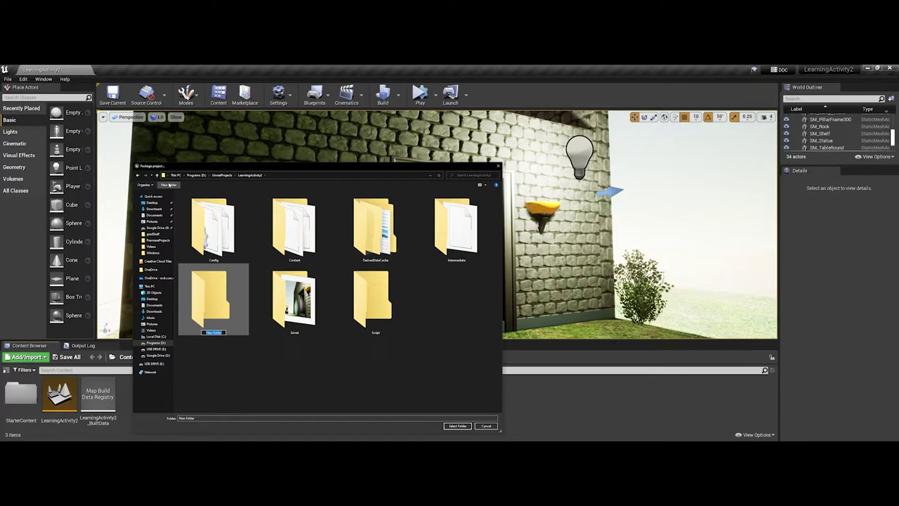
type("Build")
key("Return")
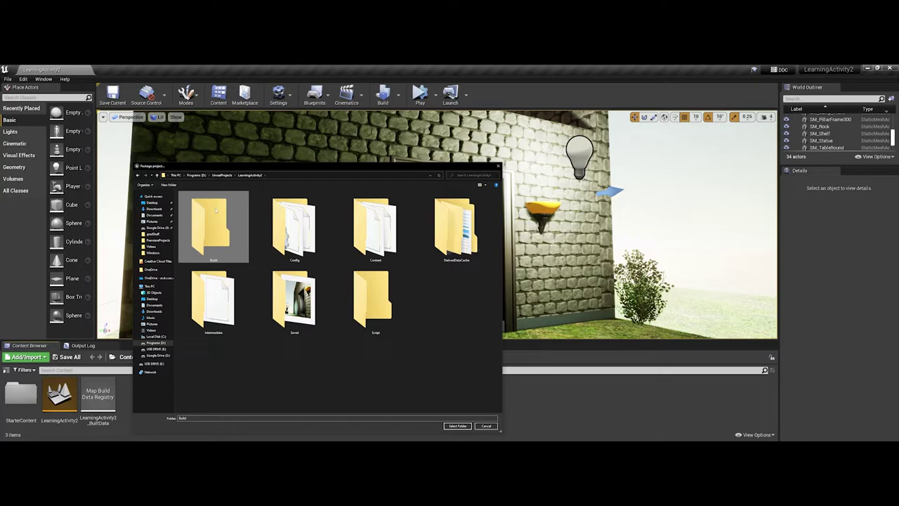
double_click(215, 210)
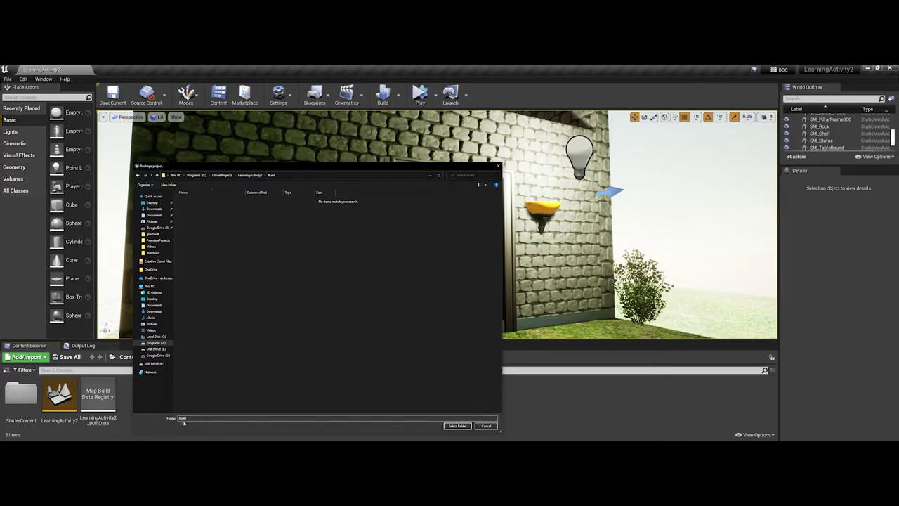
left_click(458, 426)
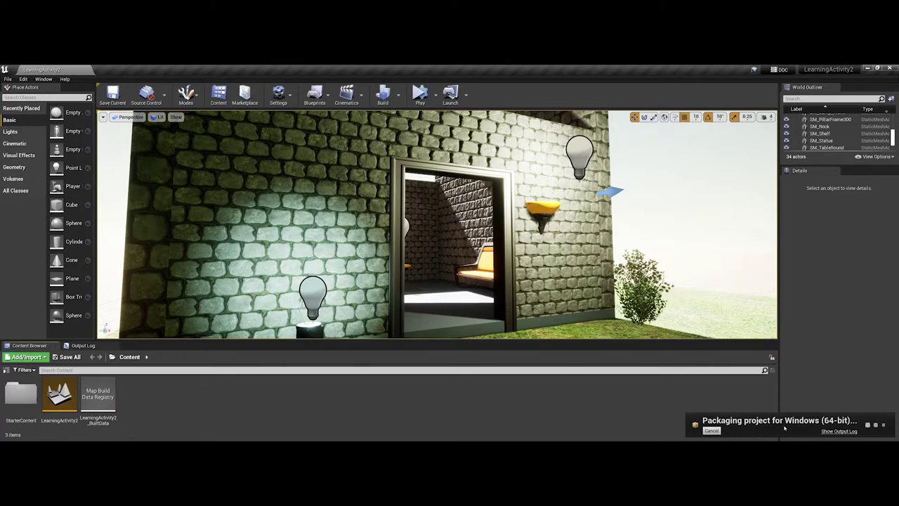
Step: Check the Output Log for BUILD SUCCESSFUL, then switch to the project folder in Explorer
left_click(826, 431)
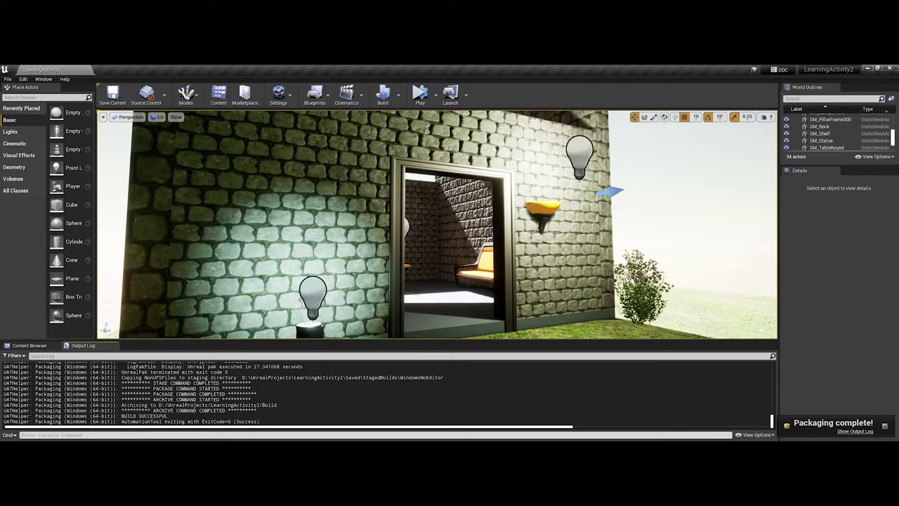
scroll(386, 393, "up", 3)
scroll(386, 394, "up", 3)
scroll(386, 394, "up", 3)
scroll(386, 393, "up", 3)
scroll(387, 393, "down", 3)
scroll(387, 394, "down", 3)
scroll(386, 393, "down", 3)
scroll(387, 394, "down", 3)
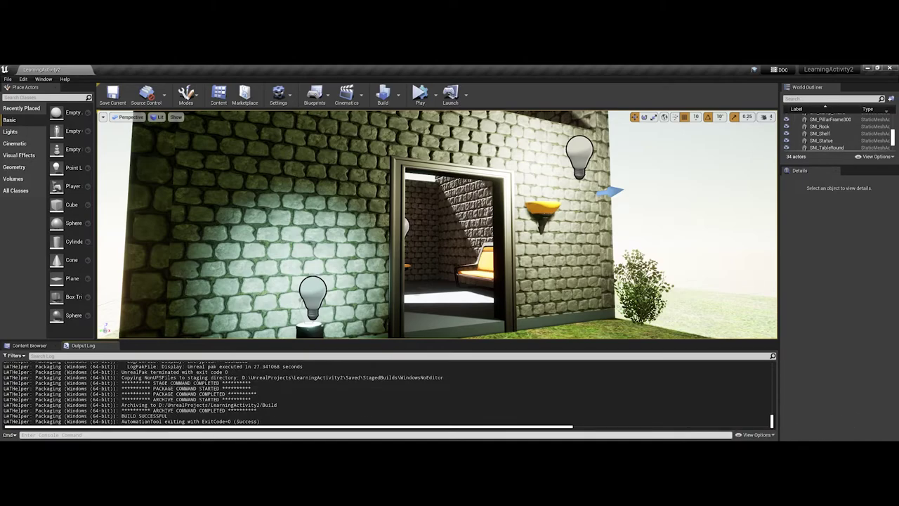
key("alt+Tab")
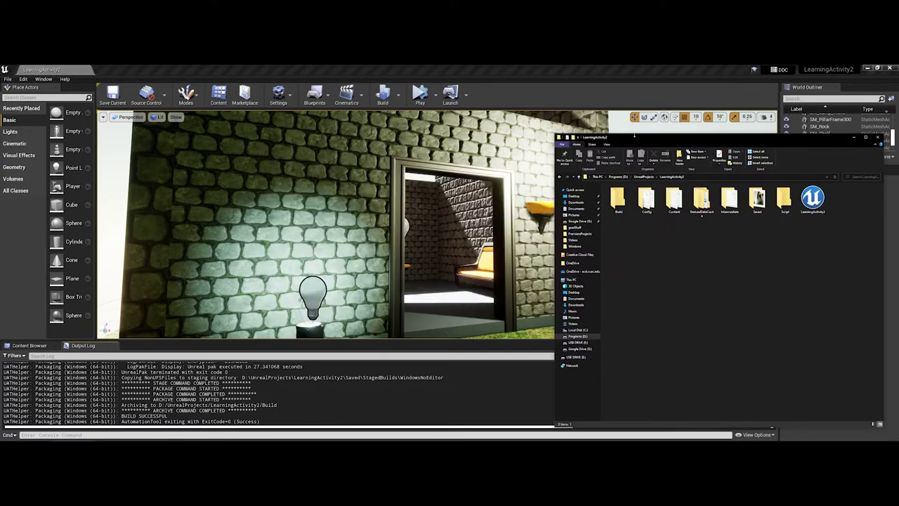
Step: Centre the Explorer window and open Build\WindowsNoEditor to view the packaged game
left_click_drag(634, 138, 396, 131)
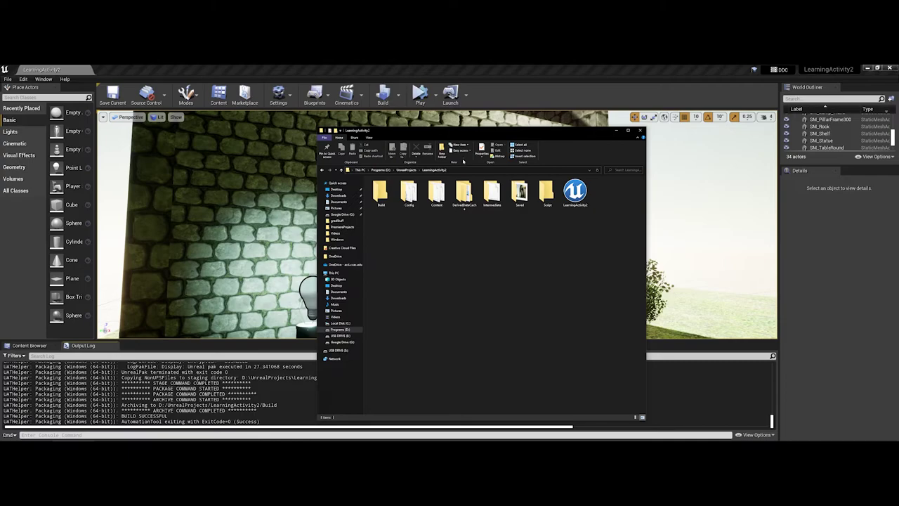
double_click(380, 193)
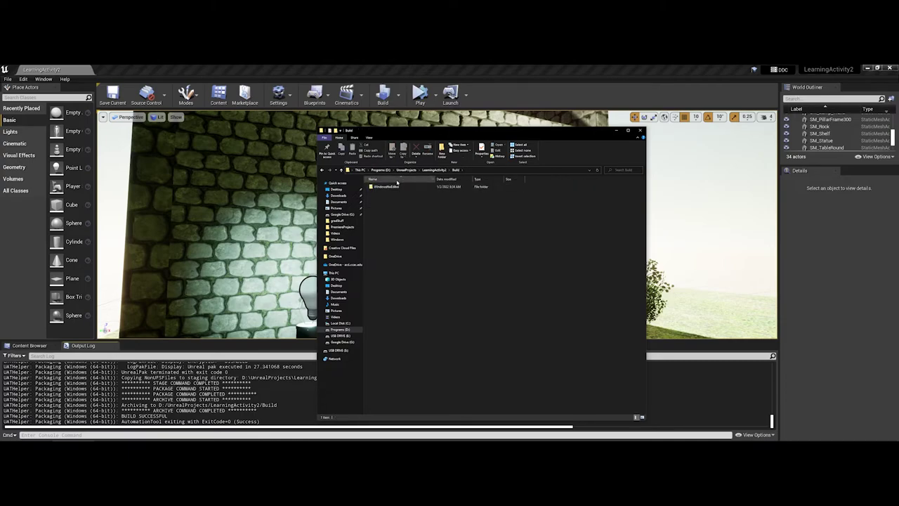
double_click(391, 187)
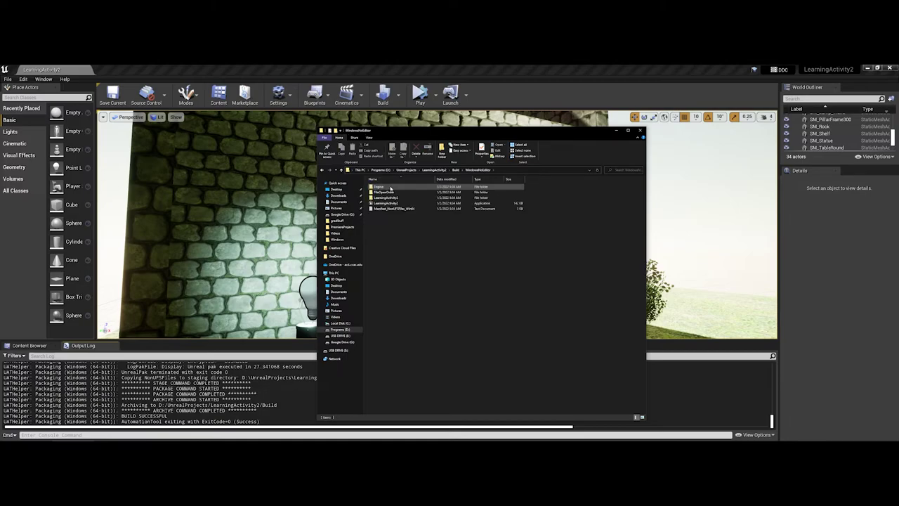